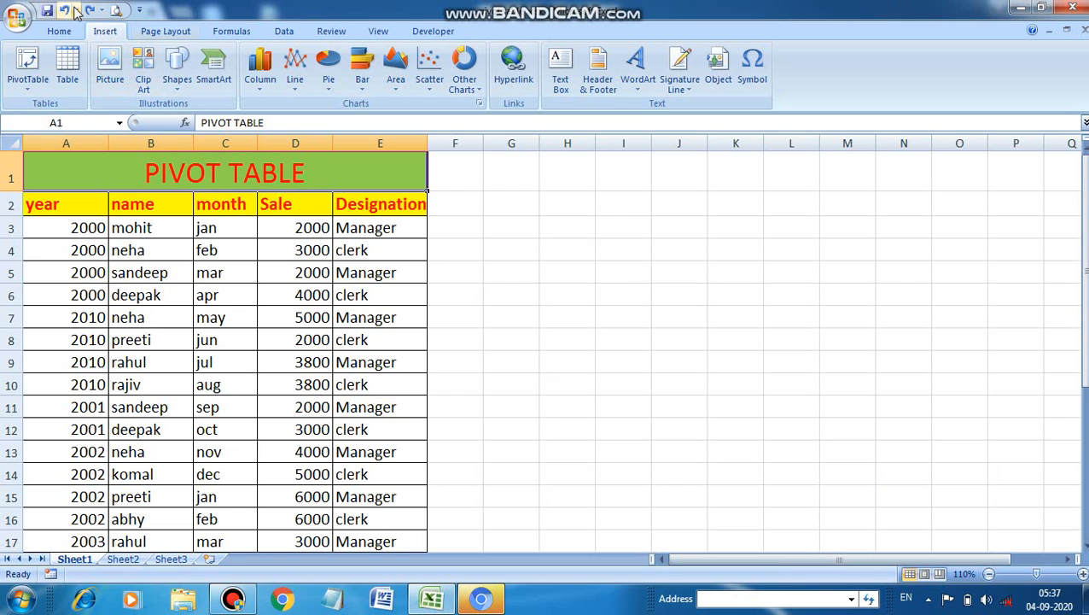
Step: Create a PivotTable from Sheet1 range A2:E28, placed in the existing worksheet at cell F2
click(31, 60)
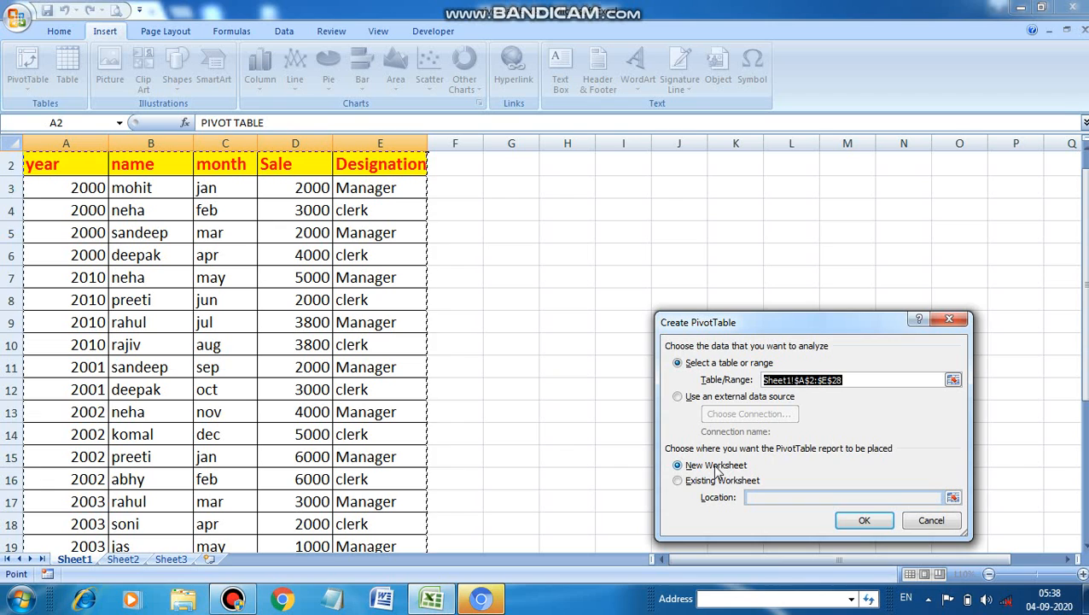
click(681, 481)
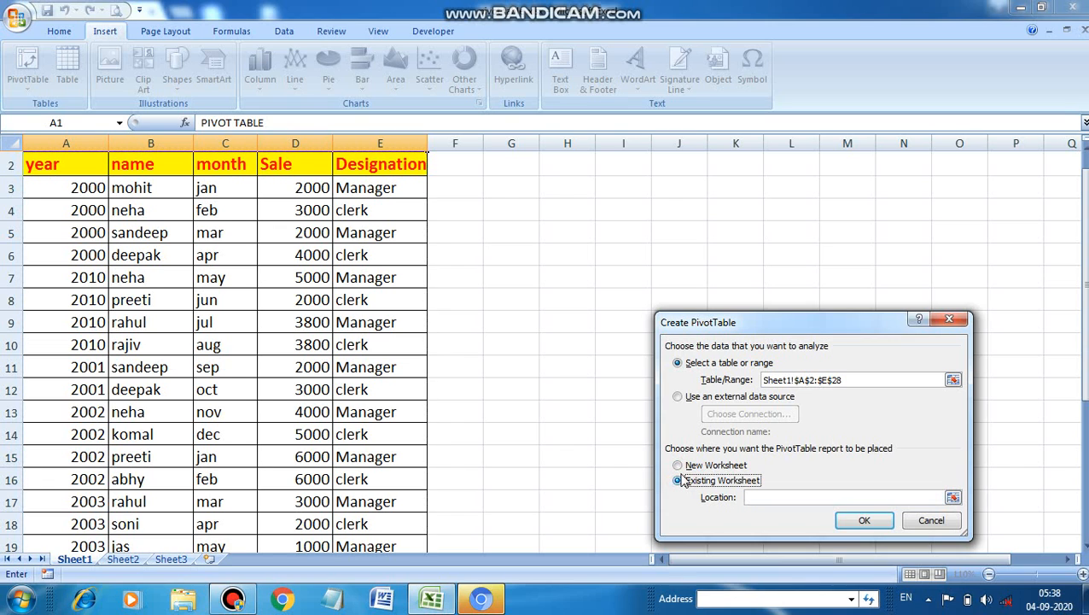
drag(1085, 396, 1083, 341)
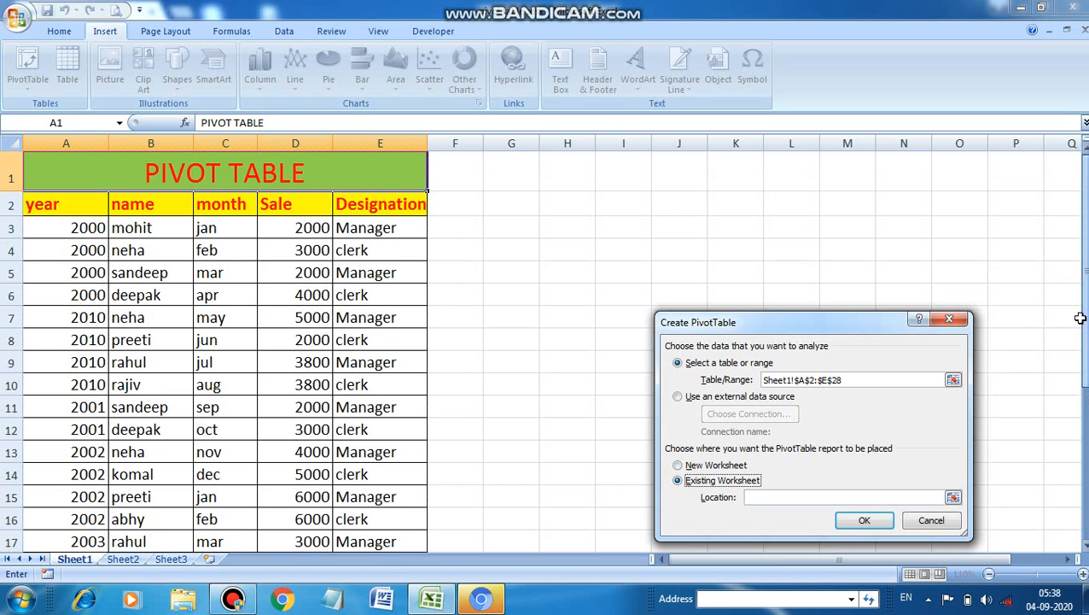
click(760, 495)
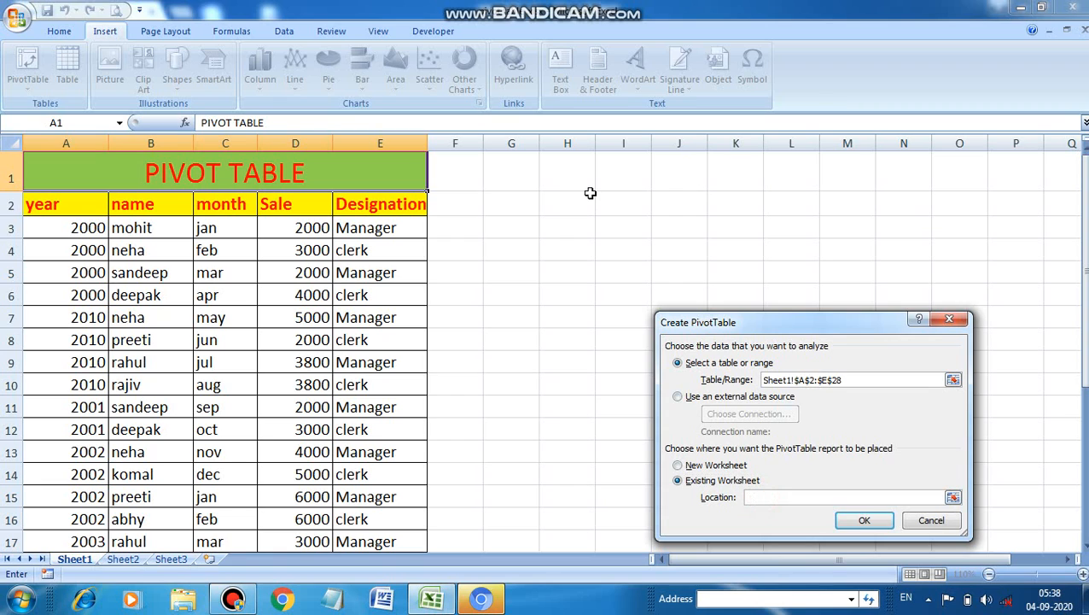
click(472, 203)
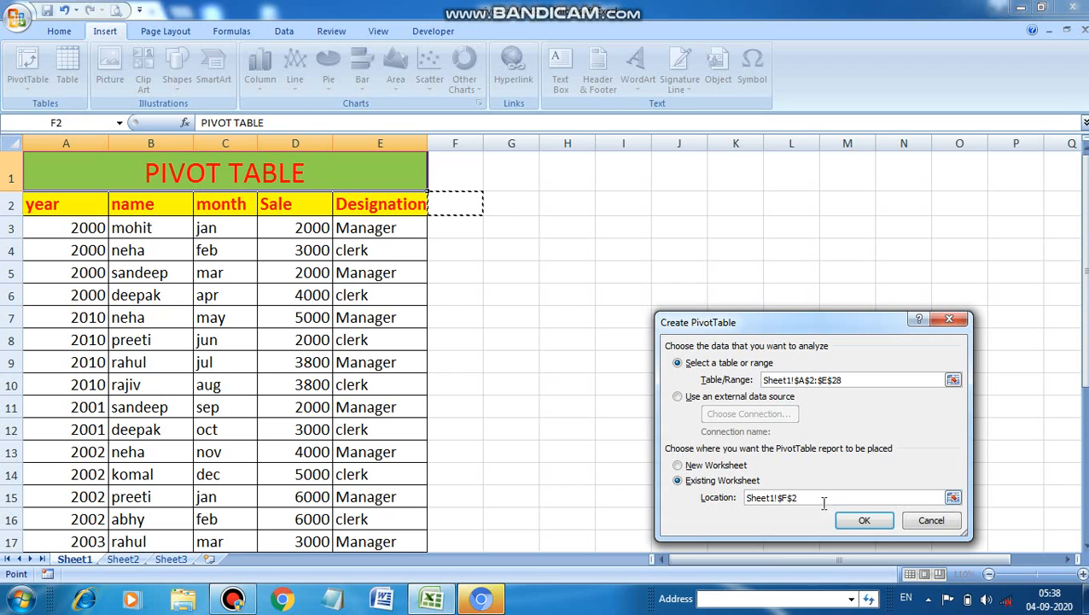
click(875, 521)
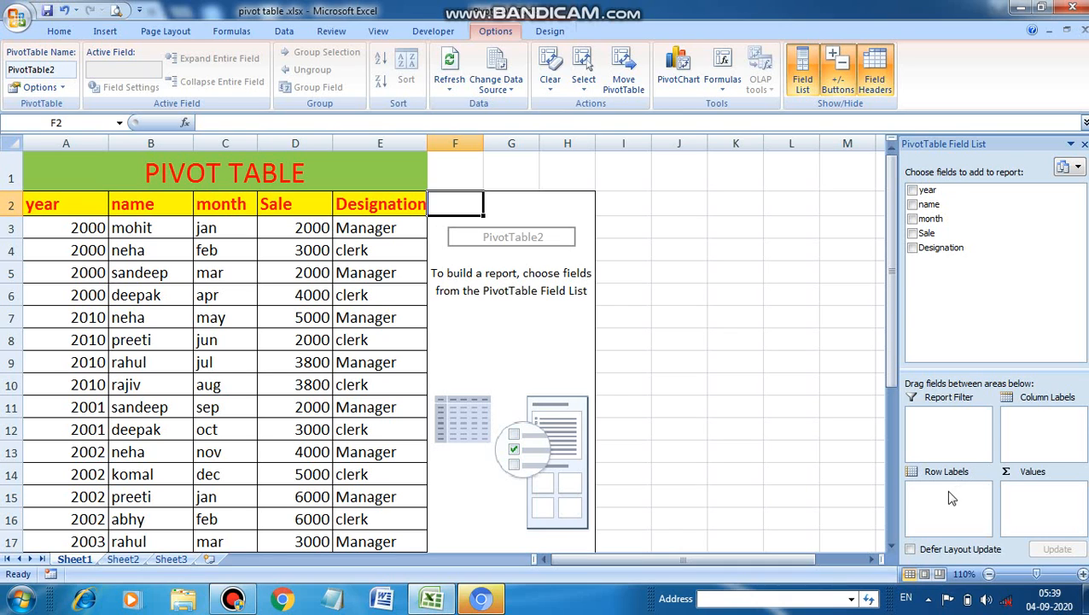
Step: Add the name field to the pivot table, try it as column labels, and return it to the row labels
click(913, 204)
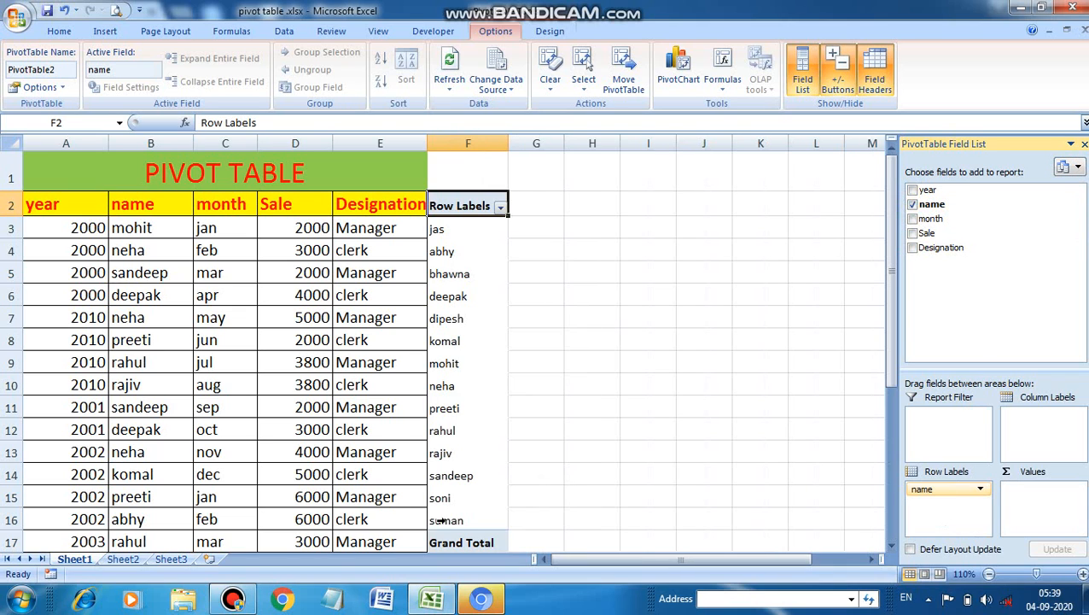
drag(960, 485, 1055, 420)
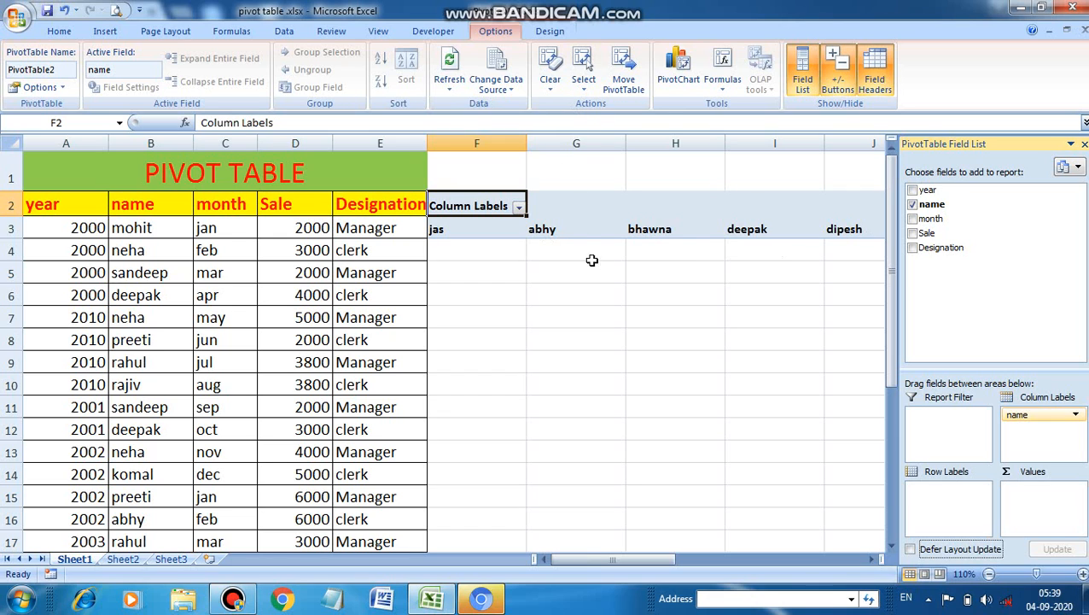
drag(1021, 416, 947, 494)
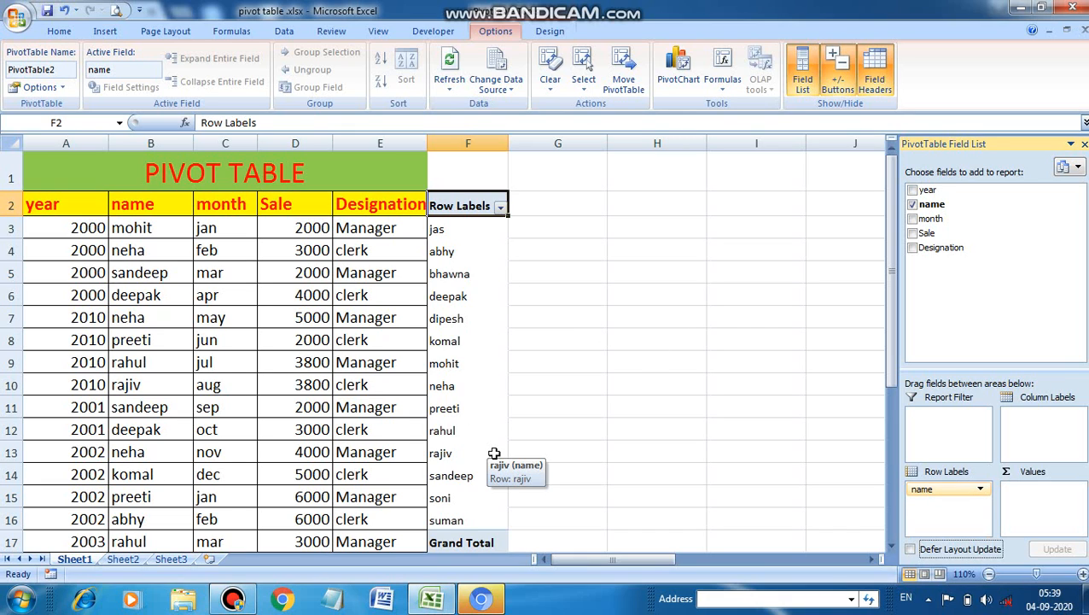
Step: Select header cells outside the pivot table, and reselect its Row Labels cell to bring back the field list
key(Left)
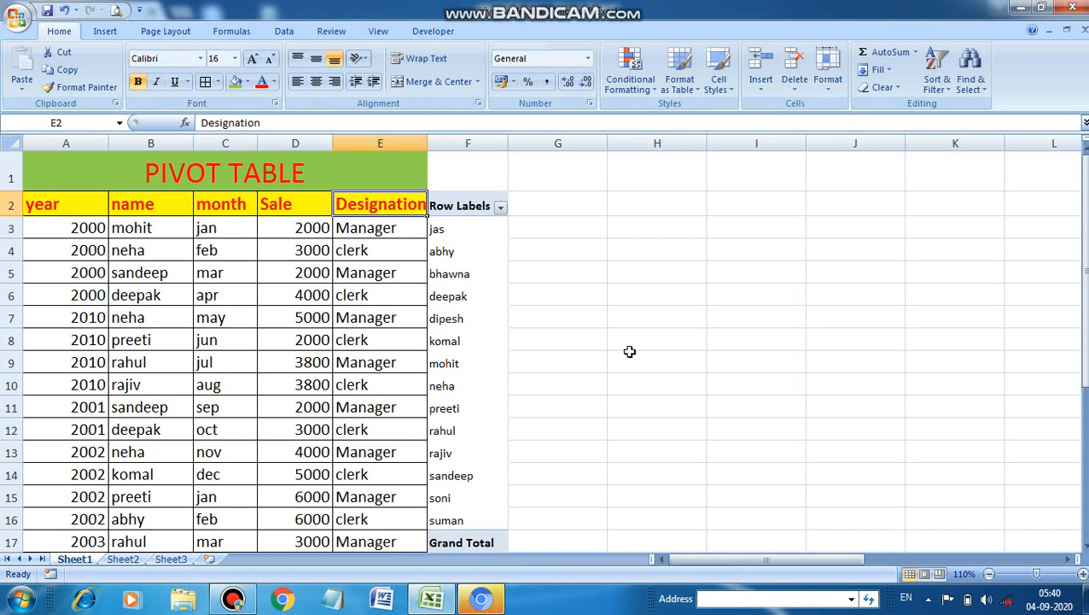
key(Left)
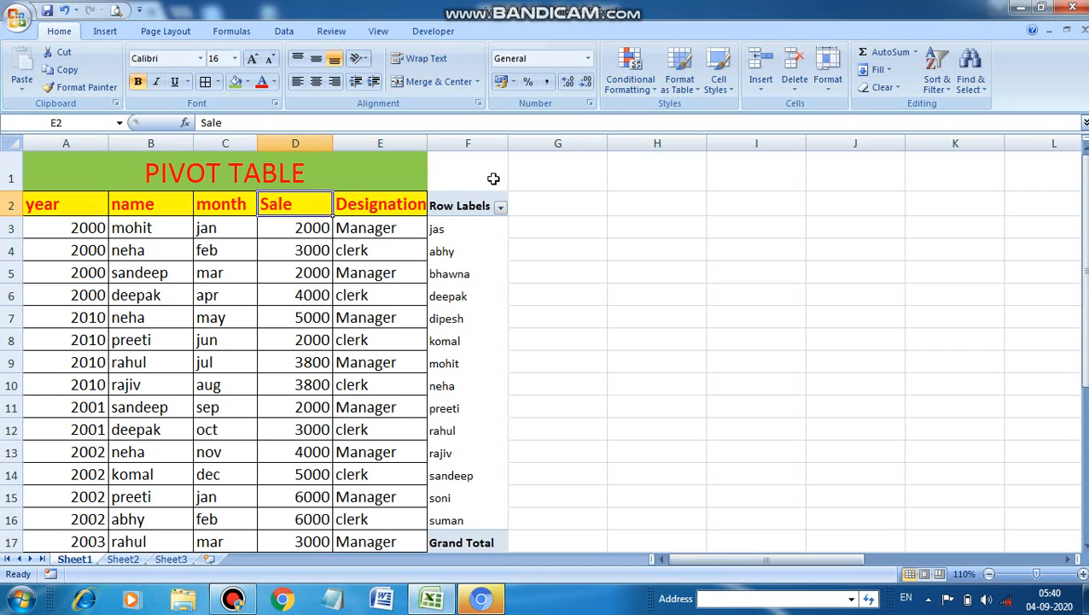
key(Right)
click(461, 243)
click(452, 205)
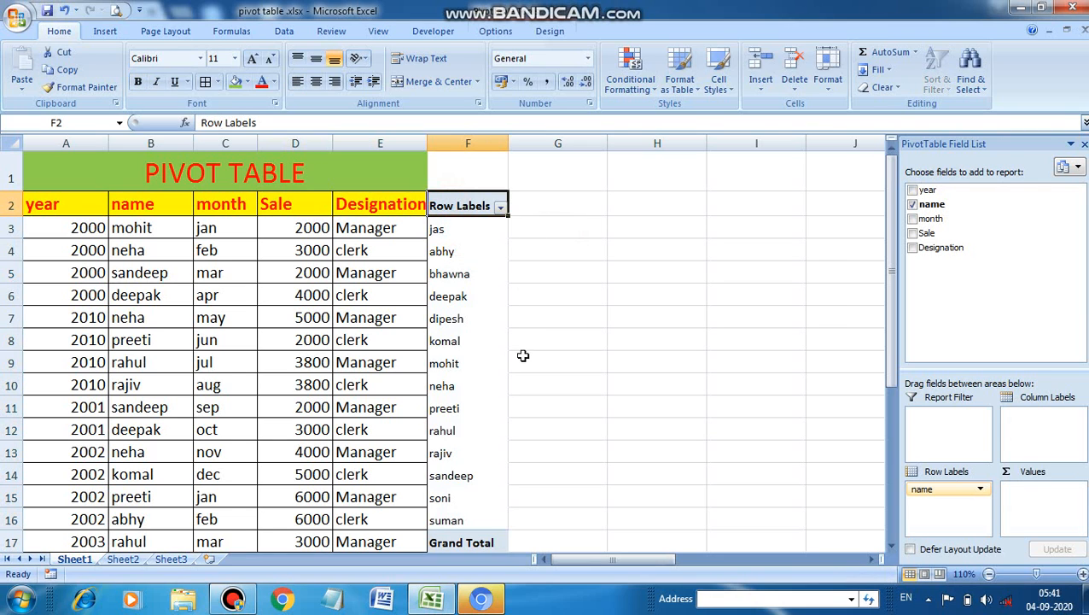
Step: Place the year field under name in the row labels and add Sale to the values as a sum
click(912, 190)
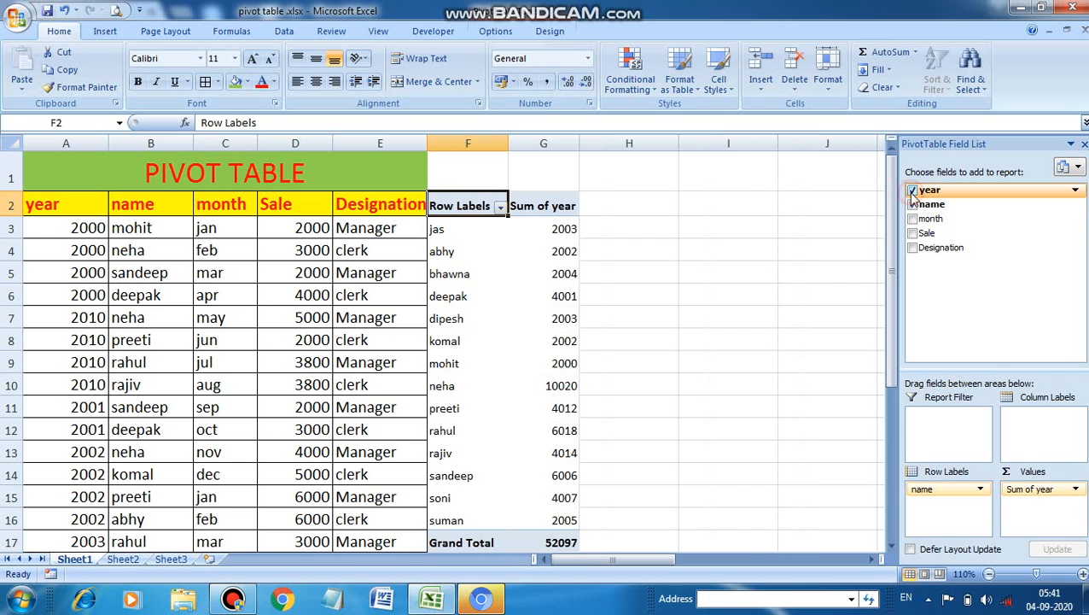
drag(1045, 488, 918, 506)
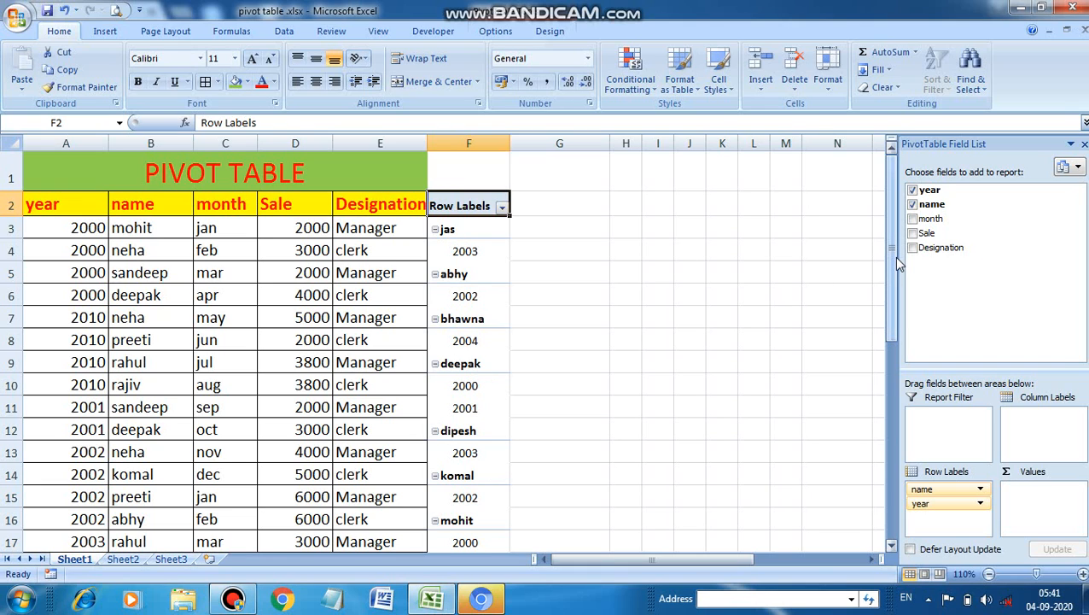
click(913, 233)
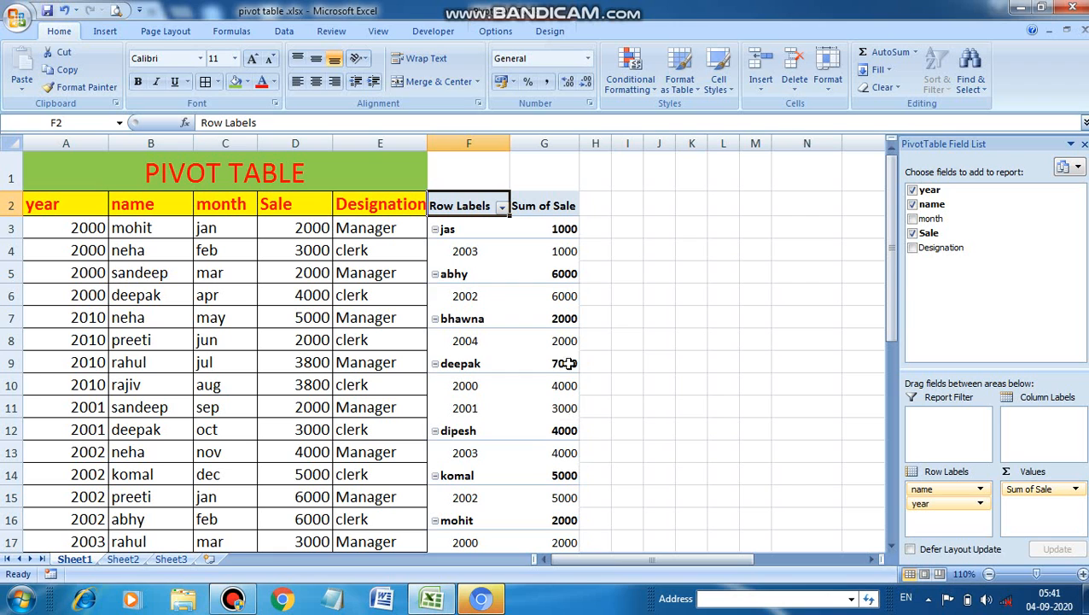
Step: Review the pivot table down to its grand total, and try the month field in the row labels before removing it
drag(893, 260, 912, 334)
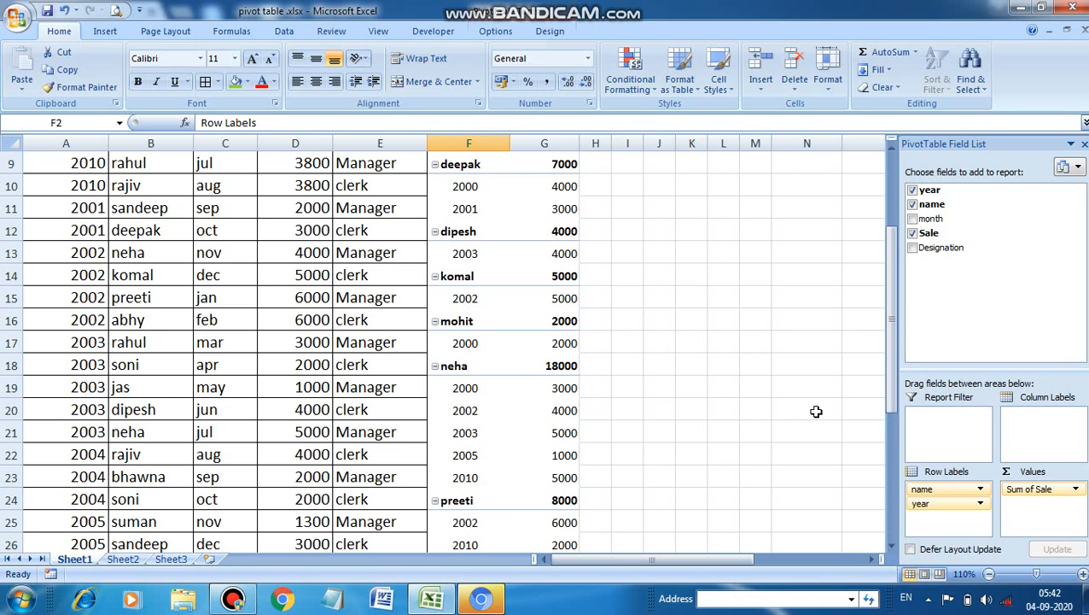
drag(895, 369, 720, 406)
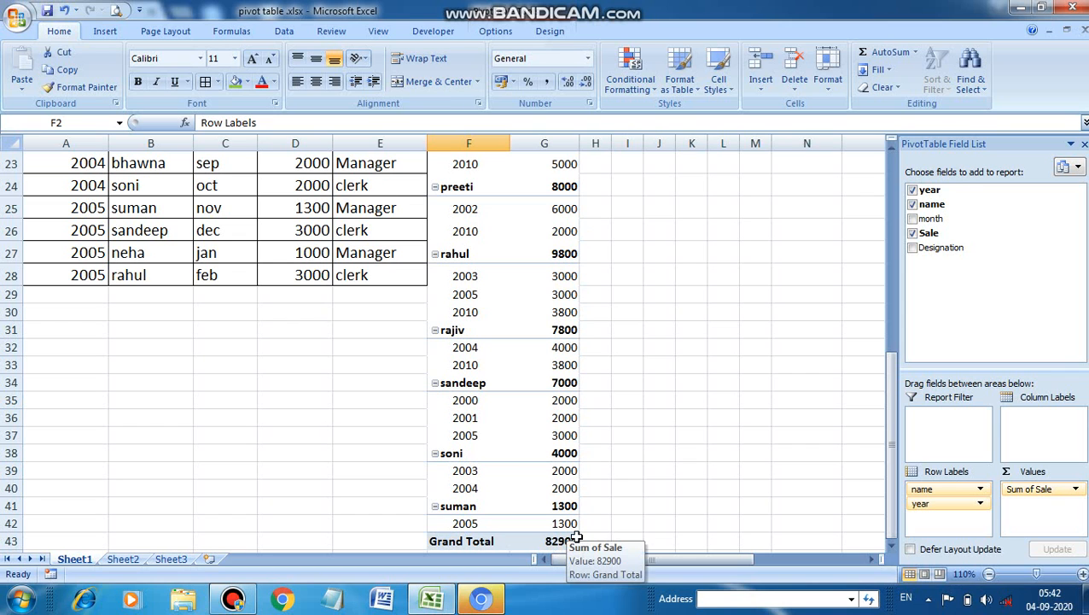
drag(888, 423, 893, 186)
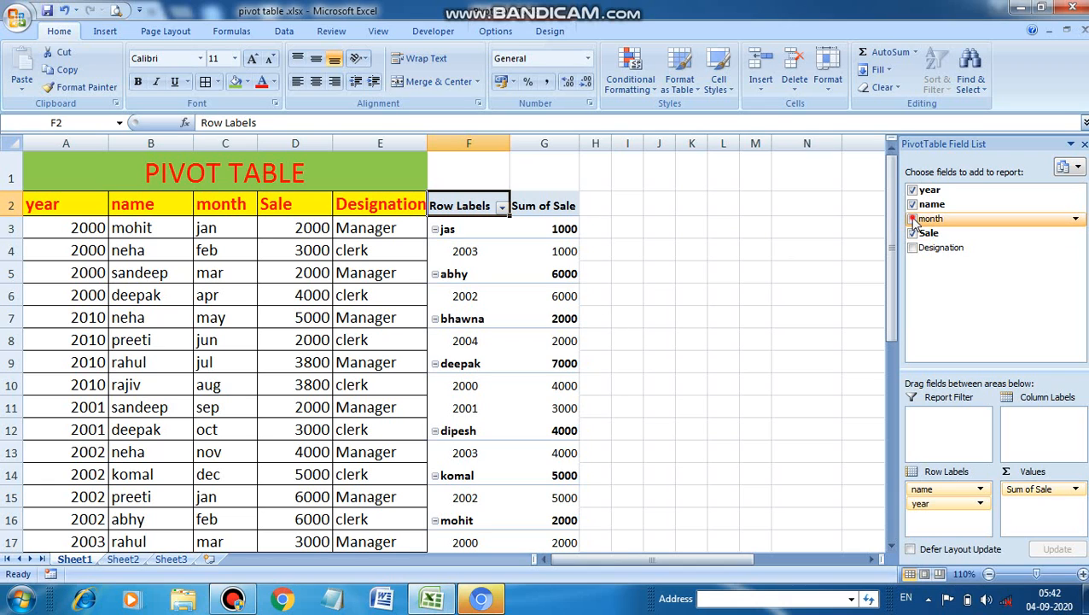
click(913, 220)
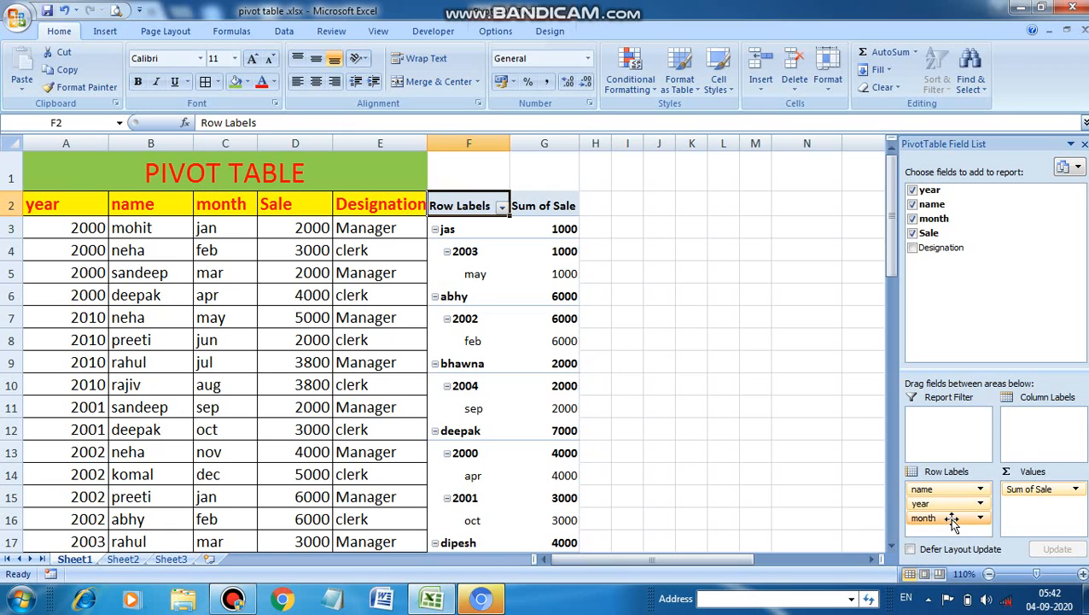
click(914, 219)
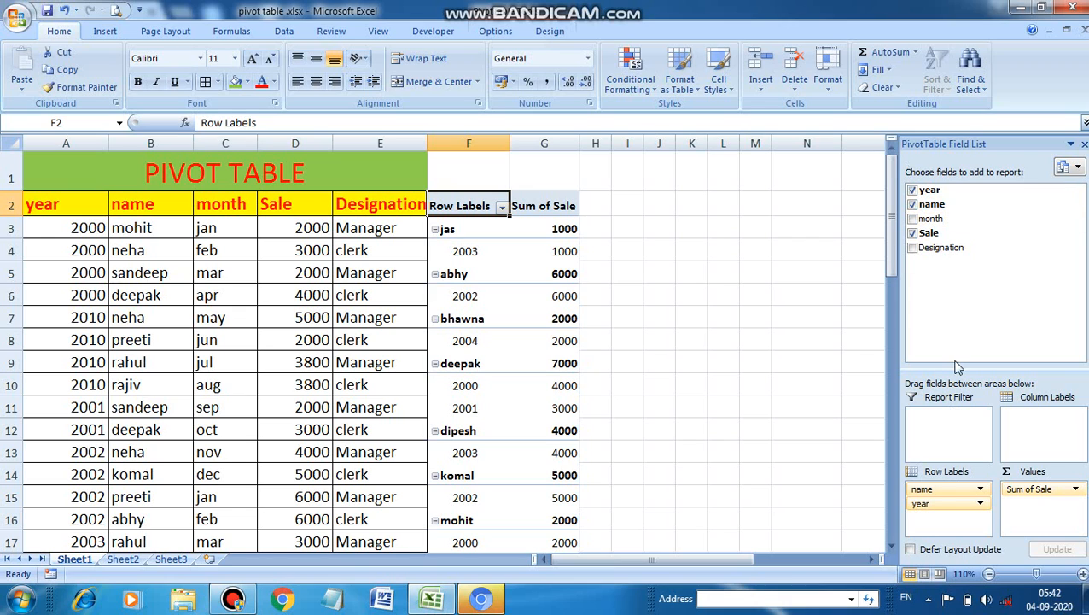
Step: Move the name field to the report filter and allow multiple items to be selected in its filter list
drag(926, 489, 935, 437)
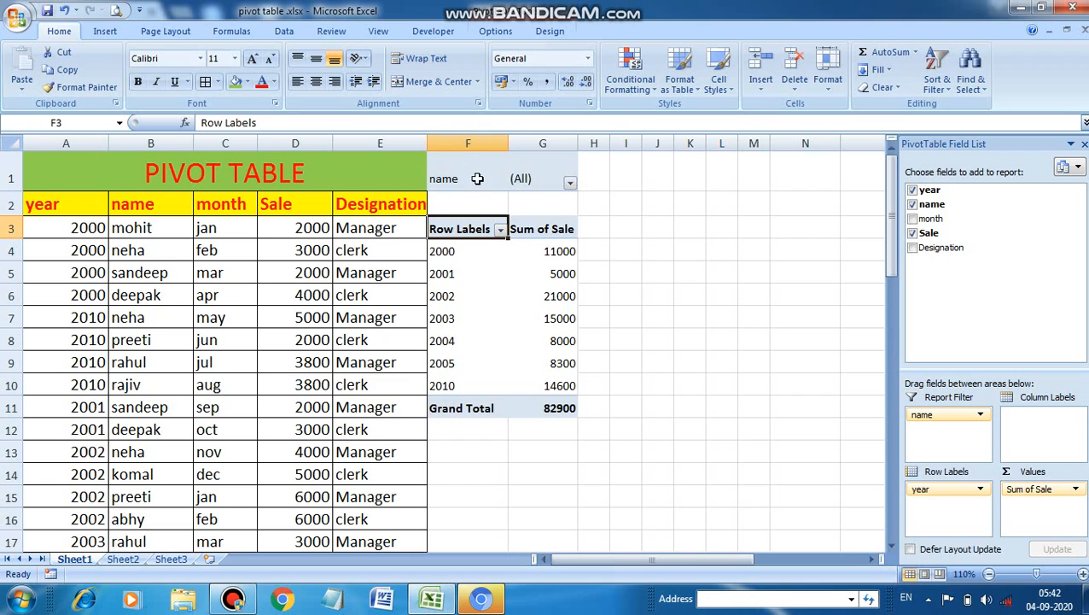
click(569, 183)
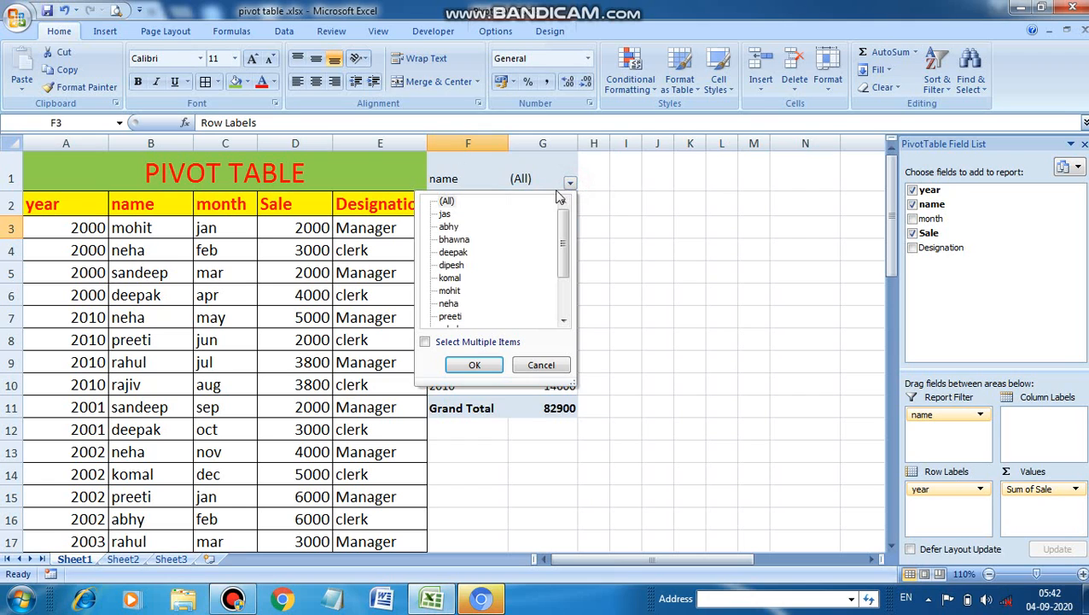
mouse_move(561, 244)
mouse_down()
mouse_move(564, 301)
mouse_move(563, 248)
mouse_up()
click(445, 201)
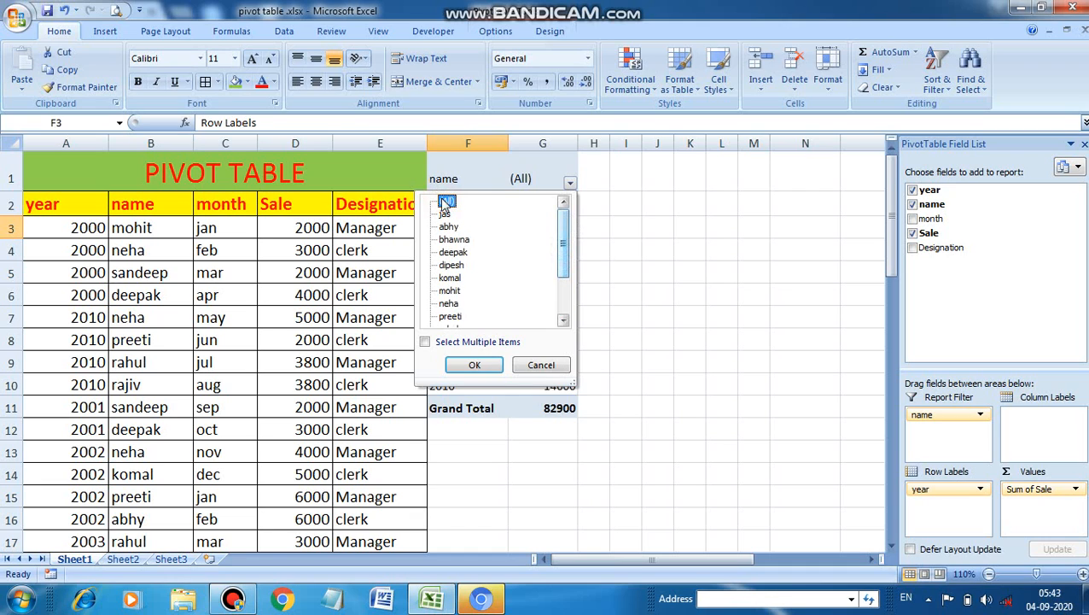
click(426, 342)
click(426, 342)
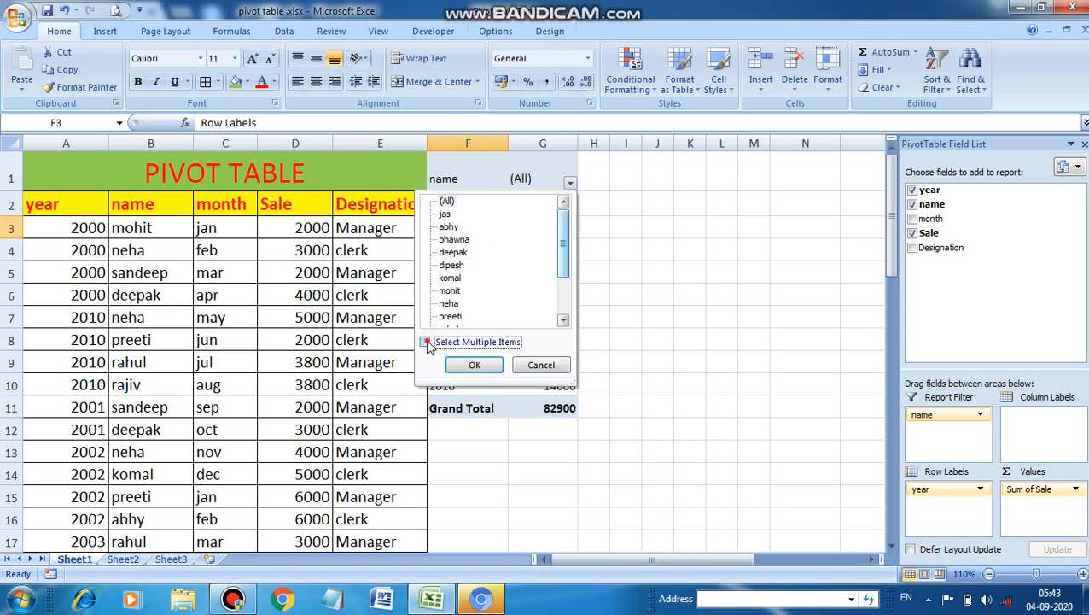
click(426, 342)
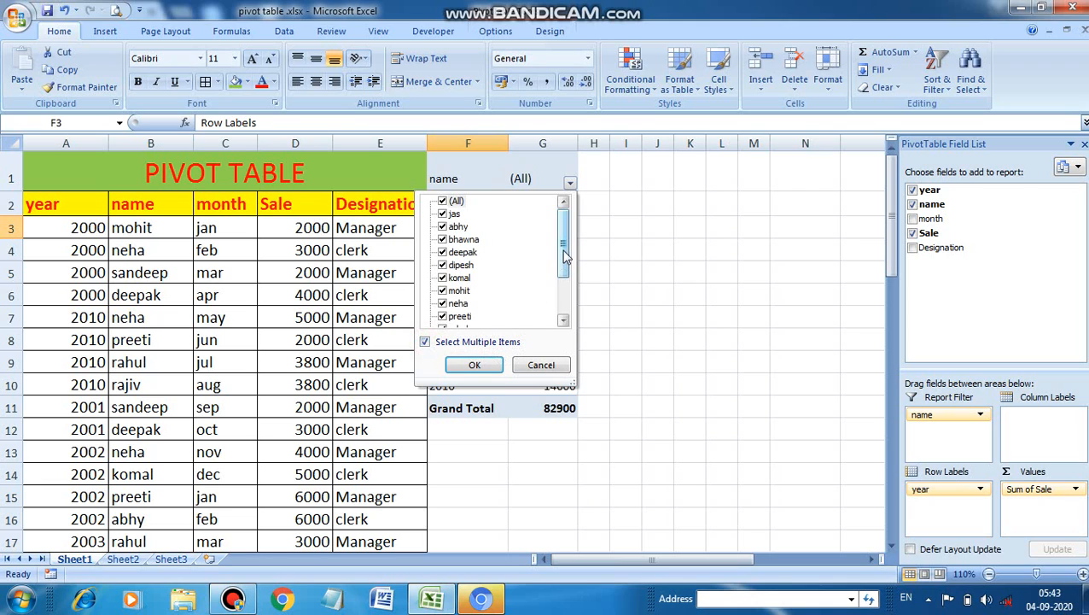
Step: Deselect all names in the report filter and apply it with only the person listed in cell B4 selected
mouse_move(563, 253)
mouse_down()
mouse_move(564, 286)
mouse_move(563, 248)
mouse_up()
click(444, 202)
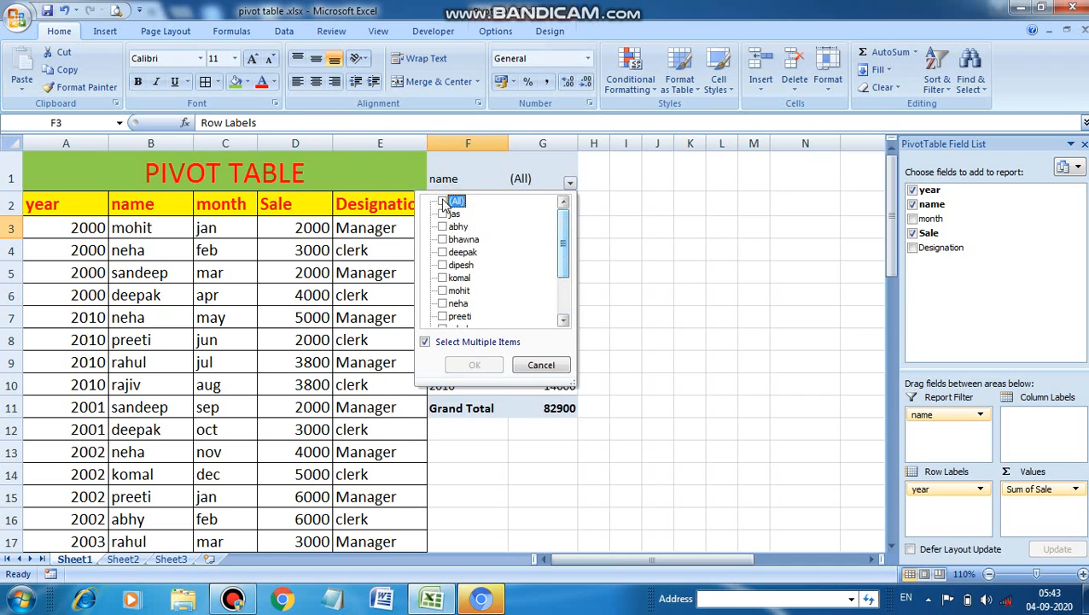
click(442, 202)
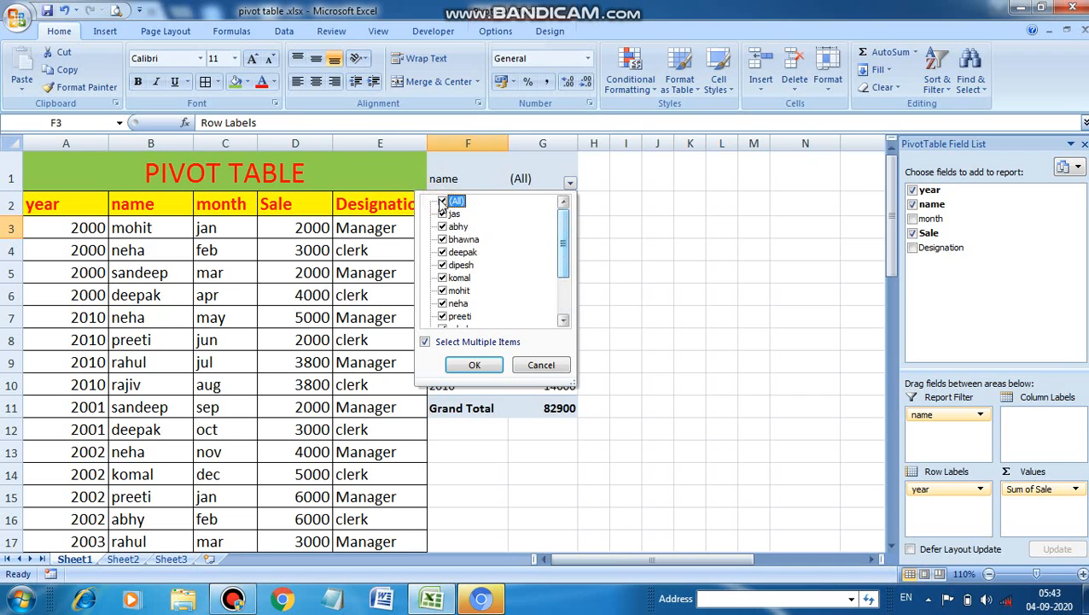
click(442, 202)
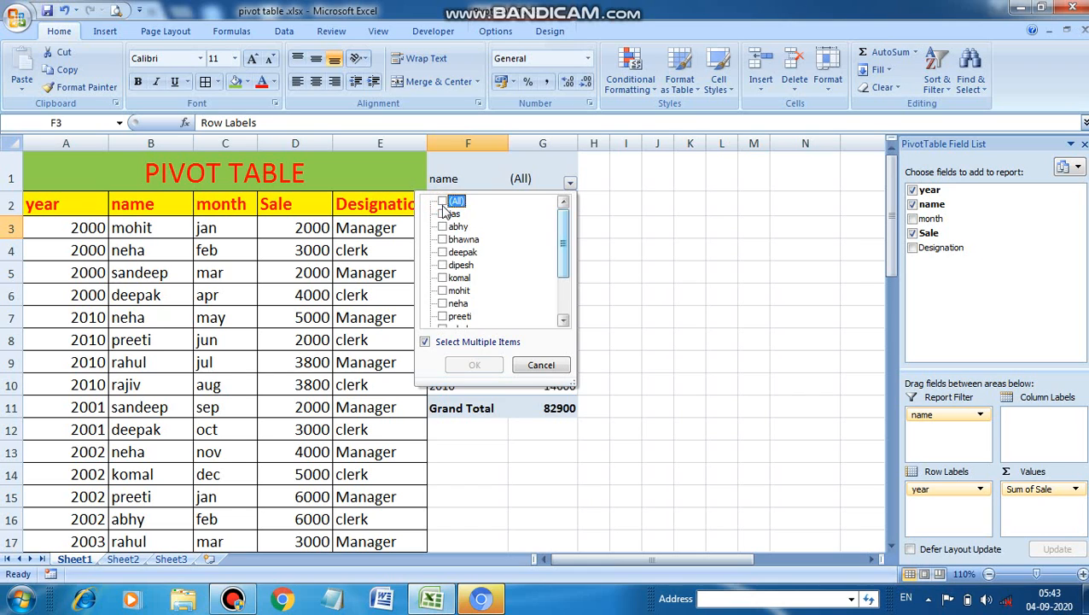
click(442, 304)
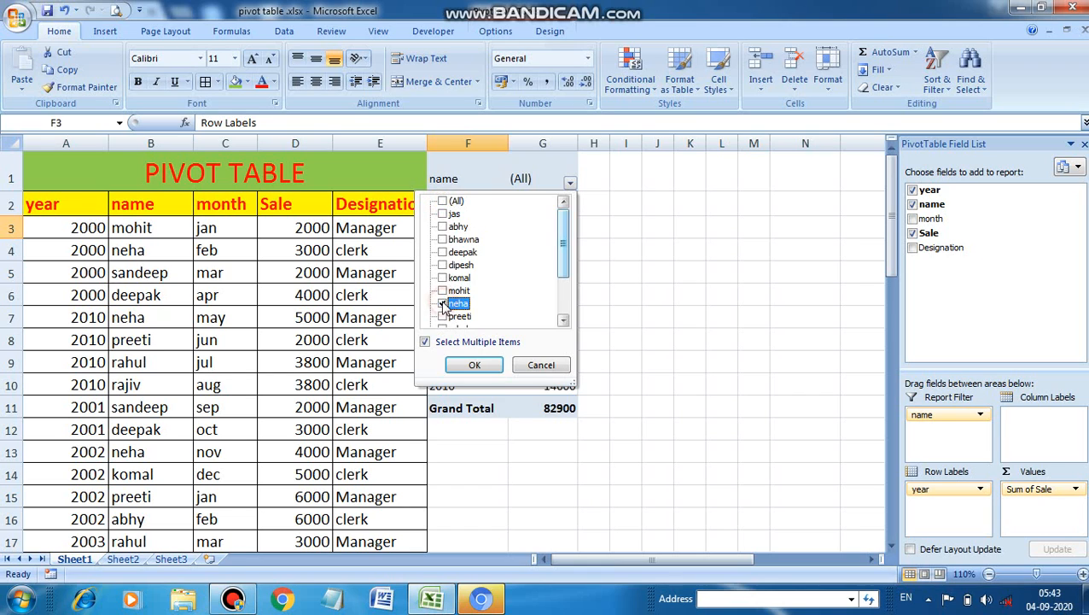
click(479, 365)
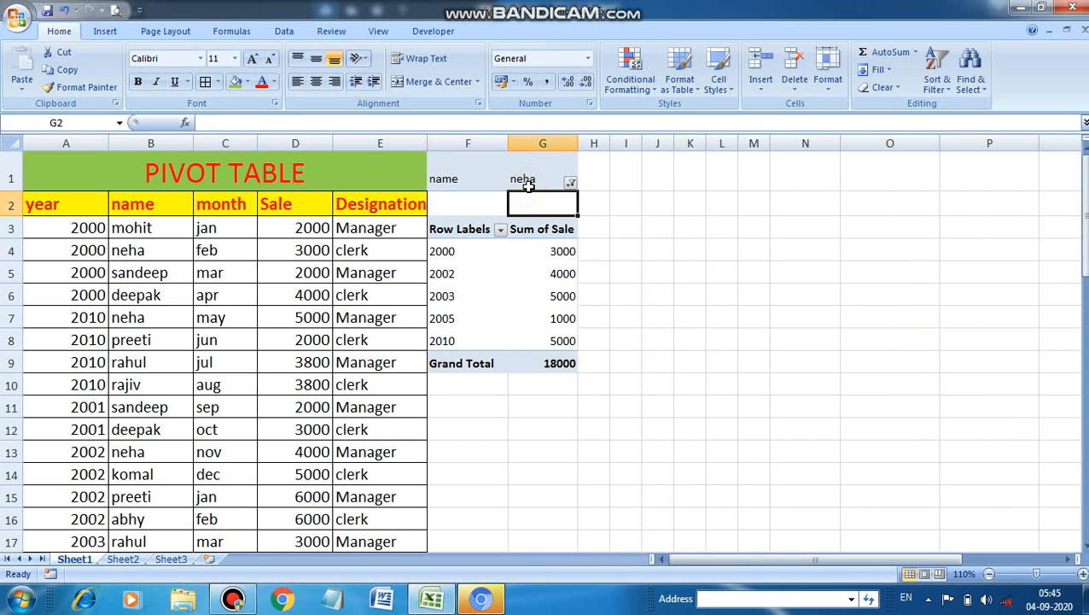
Step: Insert a clustered column PivotChart from the filtered pivot table, and shrink and position it beside the table
click(530, 181)
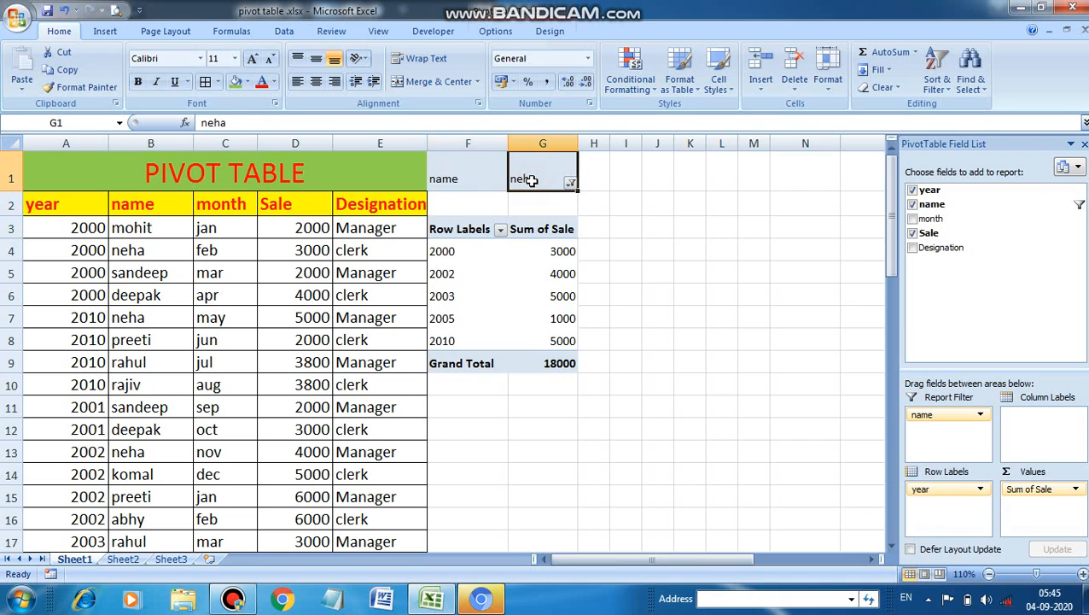
click(494, 32)
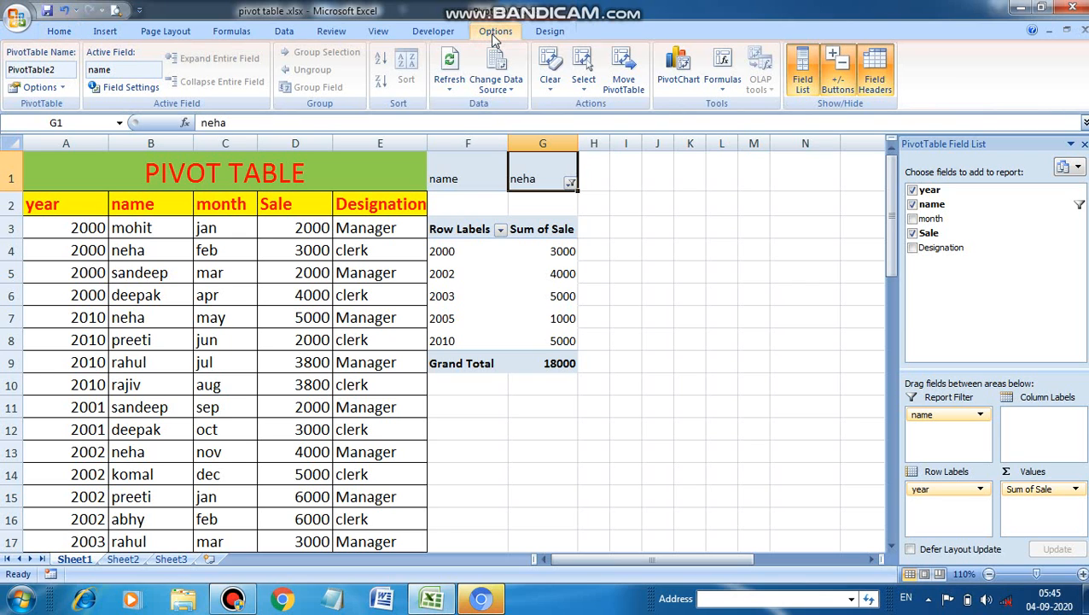
click(681, 82)
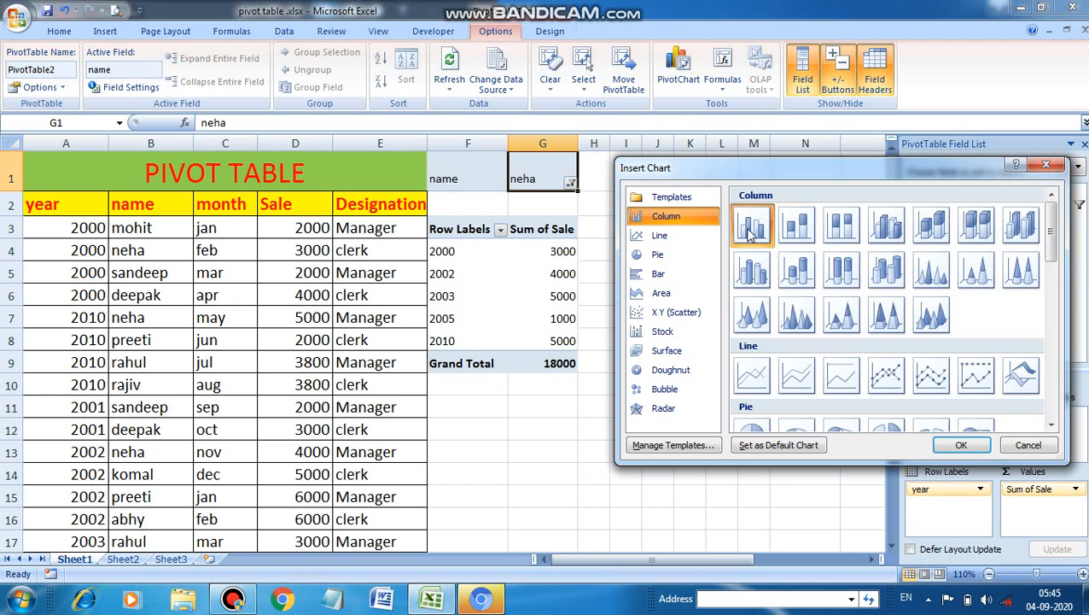
click(973, 451)
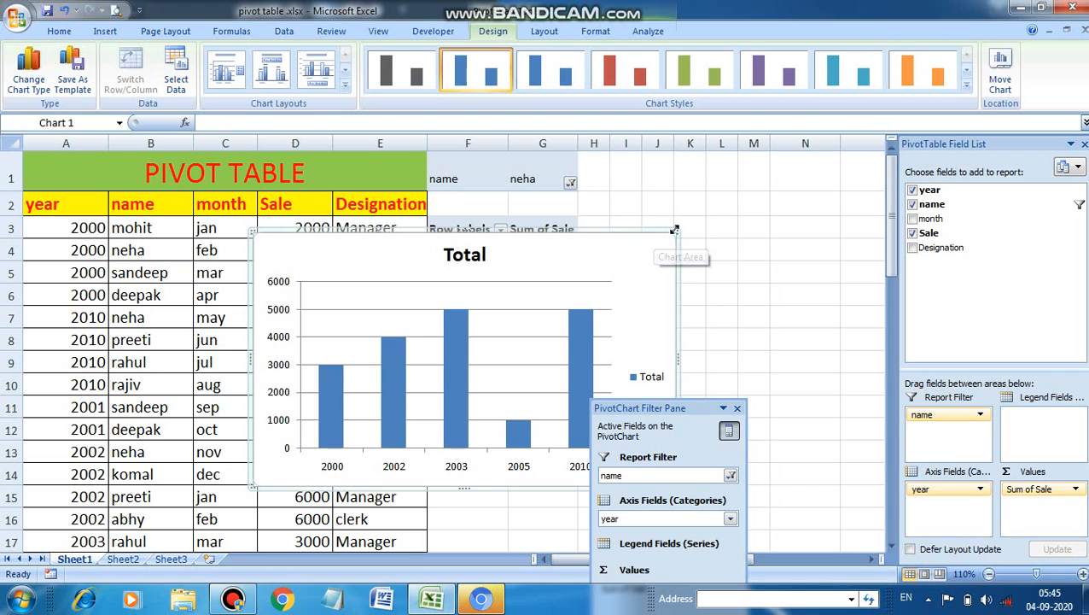
drag(675, 230, 795, 200)
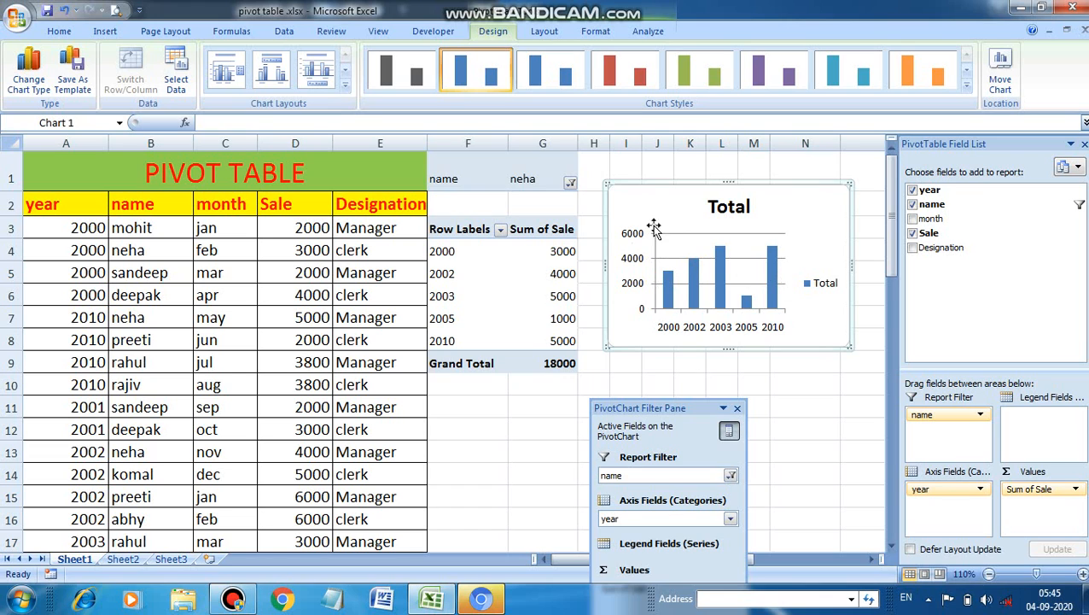
click(553, 34)
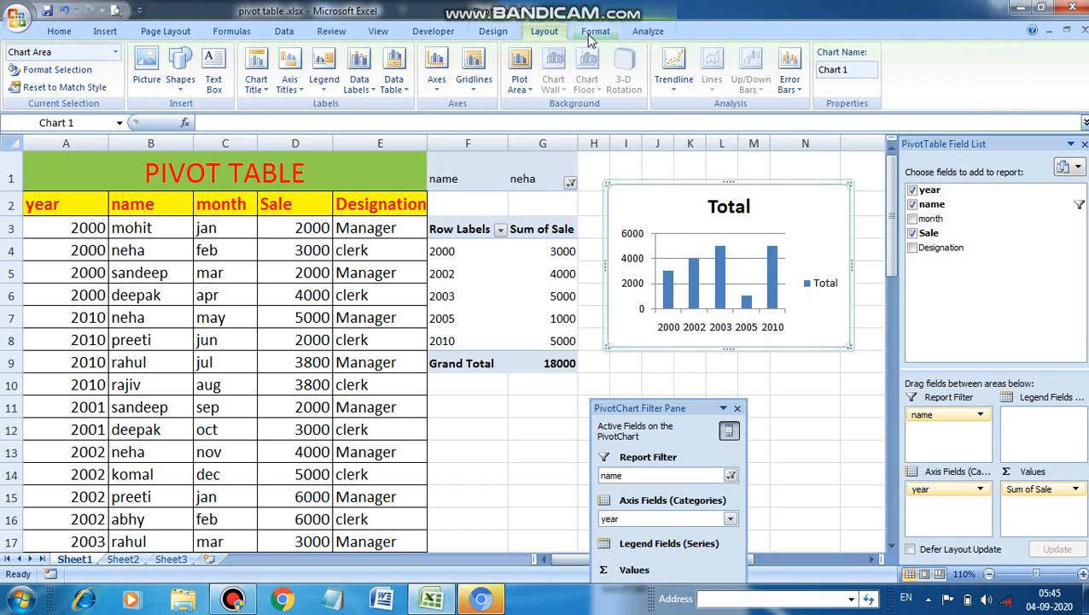
click(591, 35)
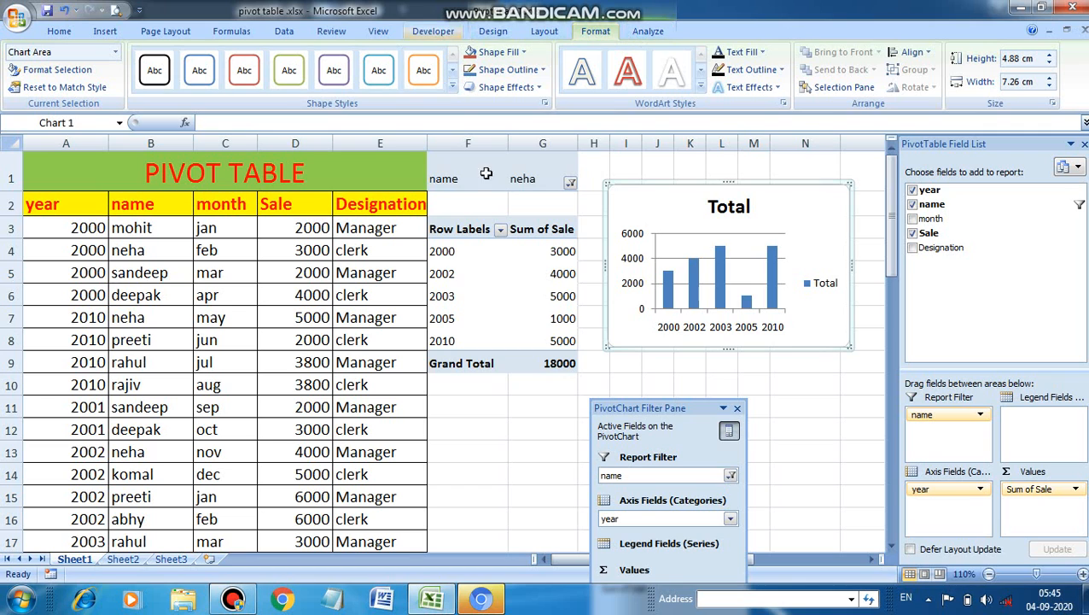
Step: Select the entire pivot table and clear all its fields and filters, emptying the linked PivotChart as well
click(490, 261)
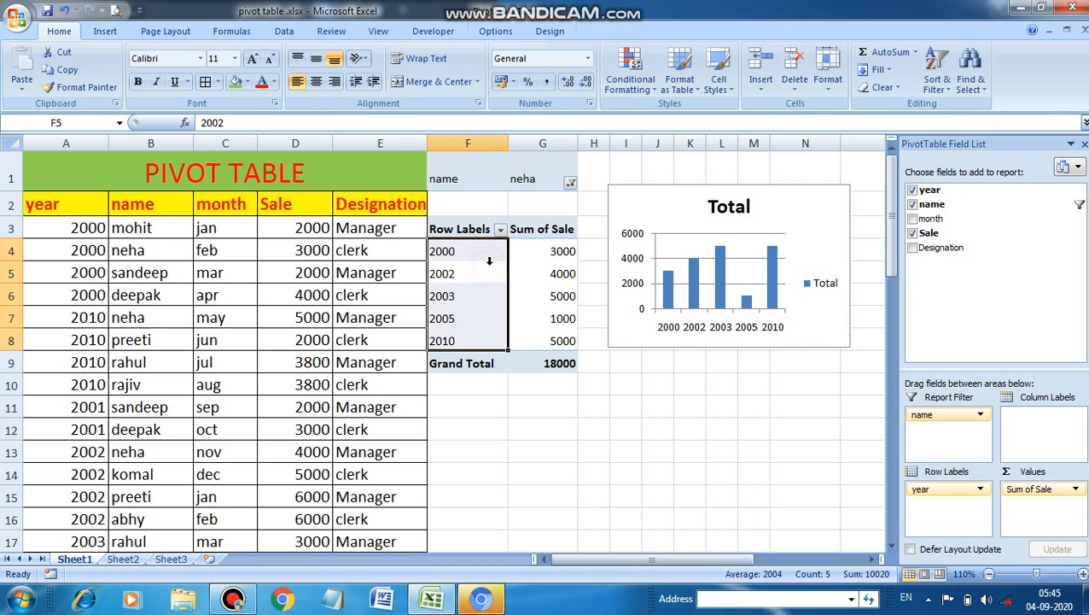
click(496, 32)
click(585, 89)
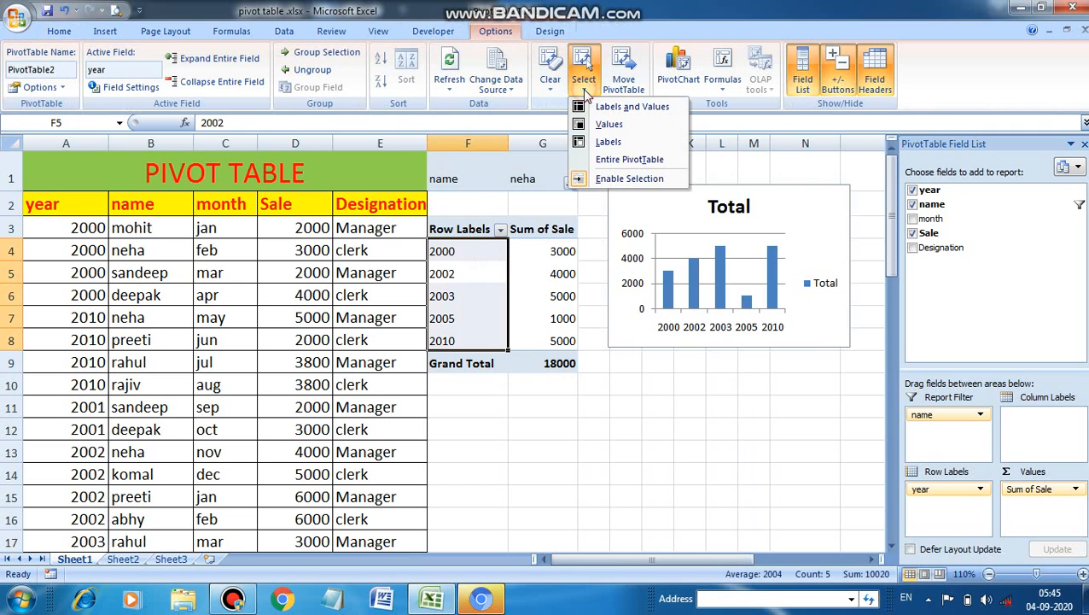
click(617, 160)
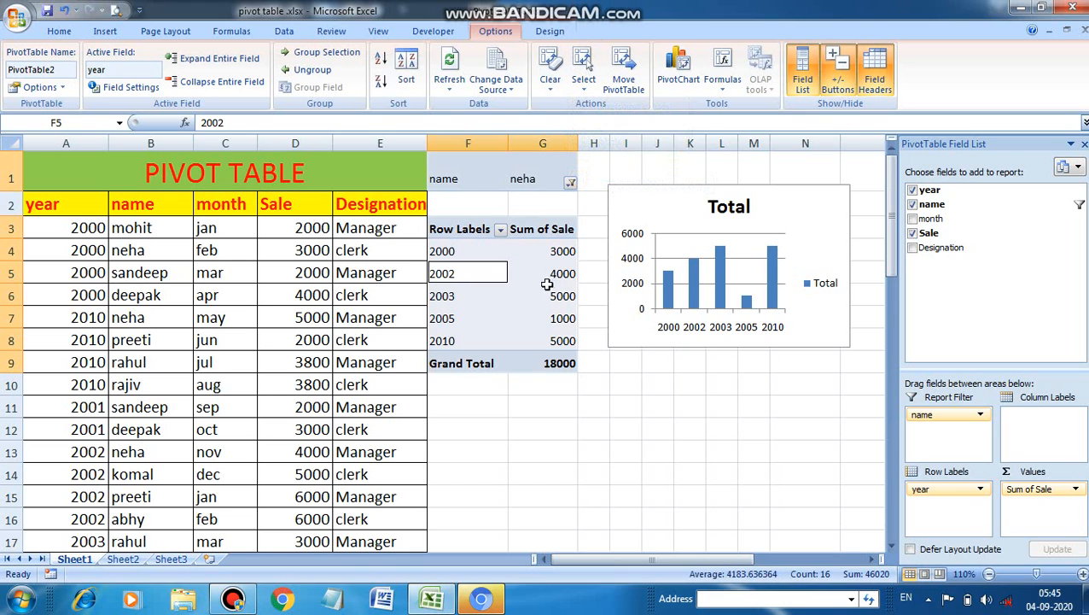
click(550, 81)
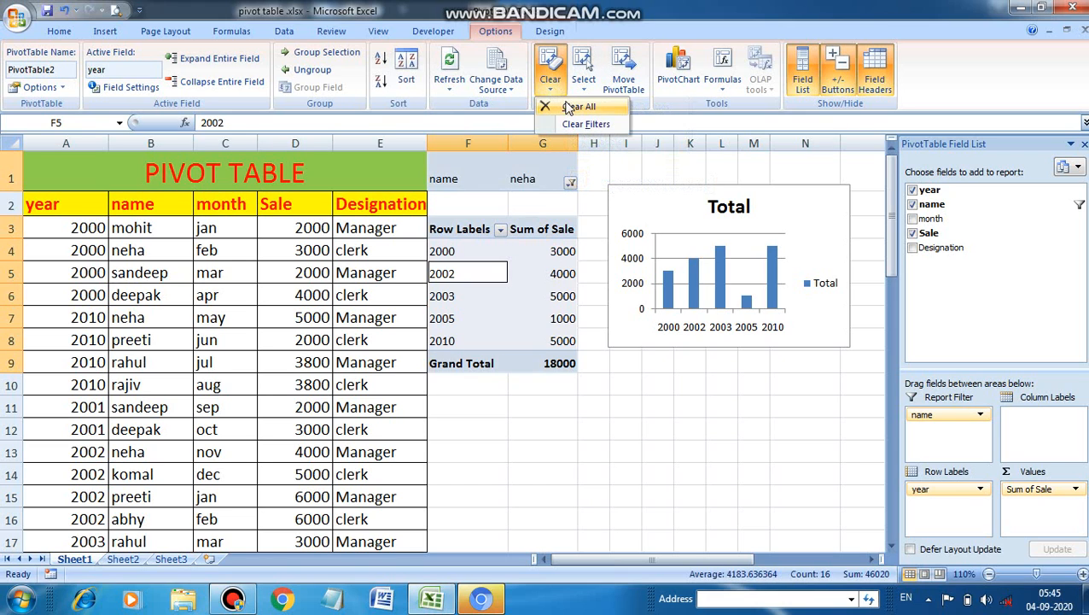
click(569, 108)
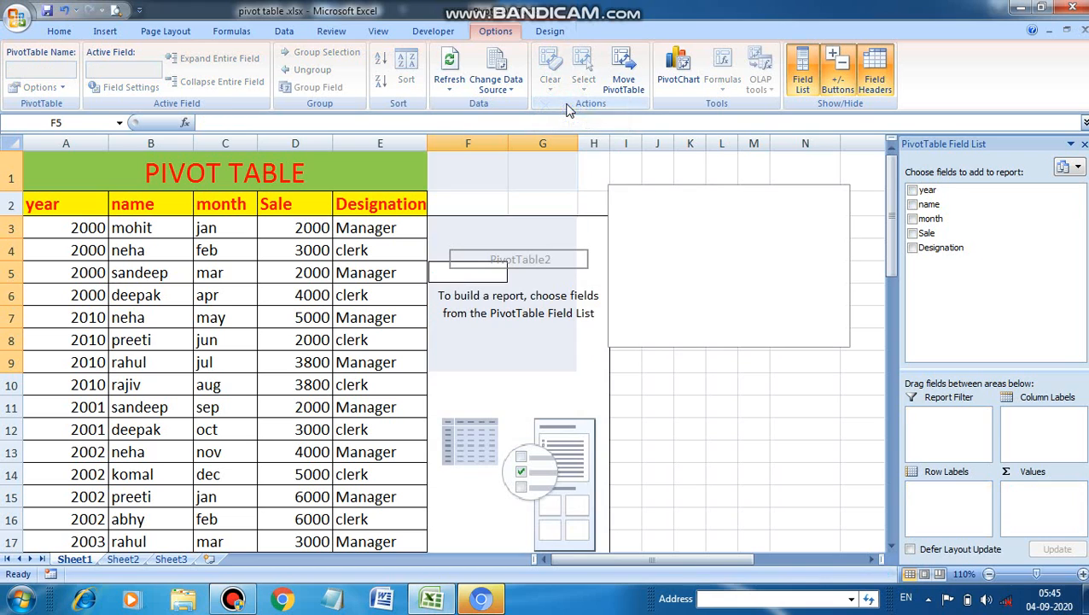
click(733, 381)
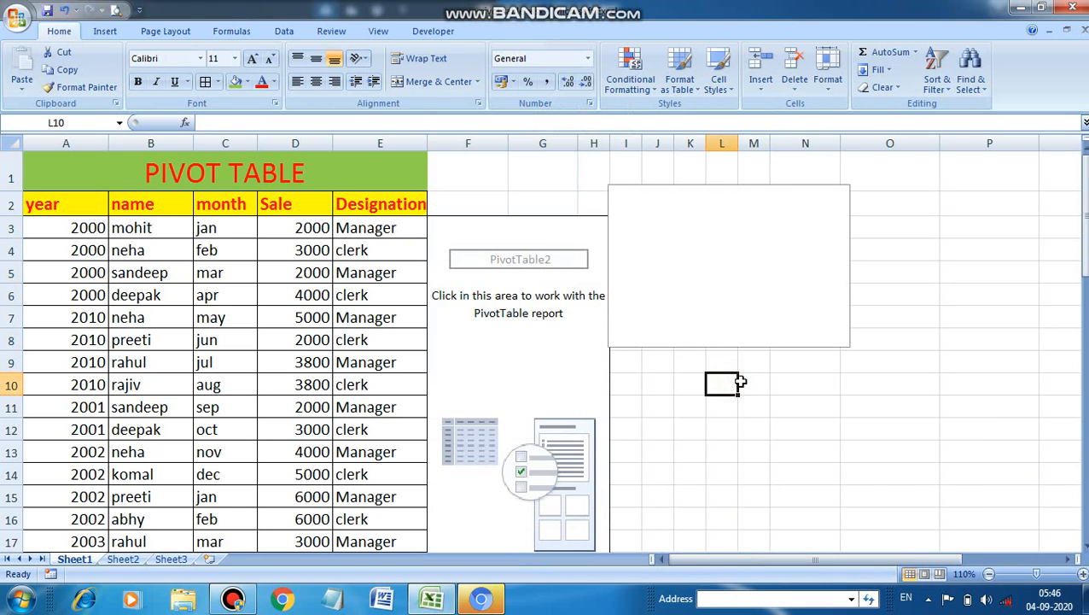
click(790, 386)
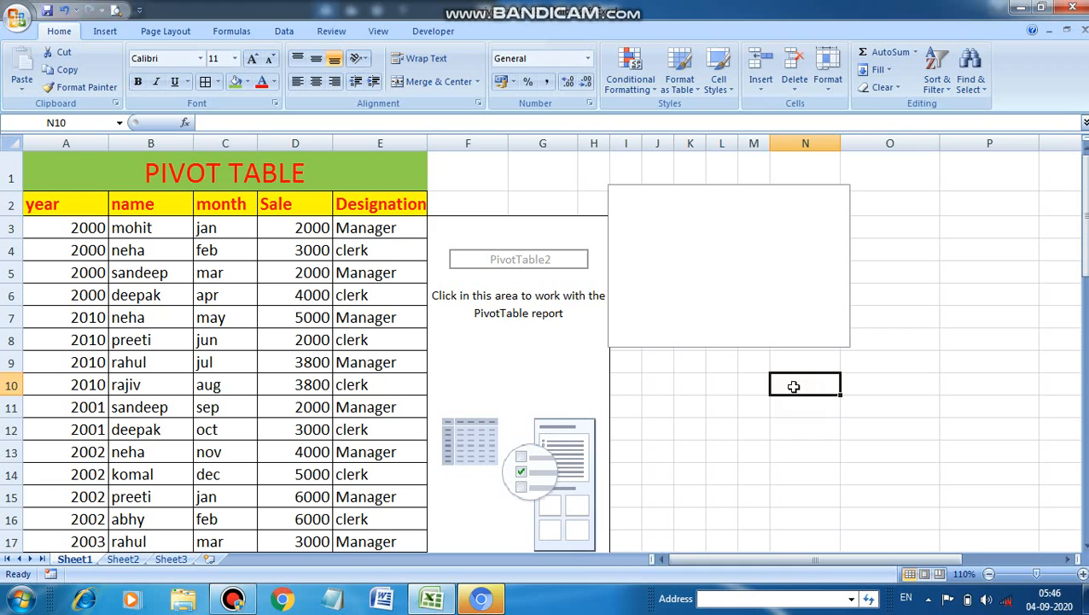
click(557, 179)
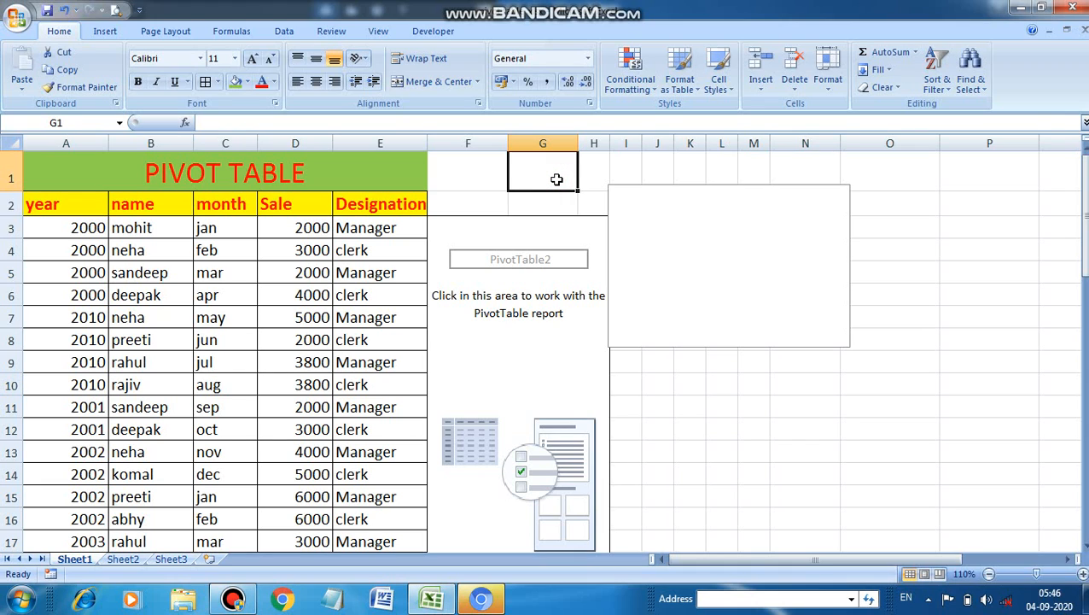